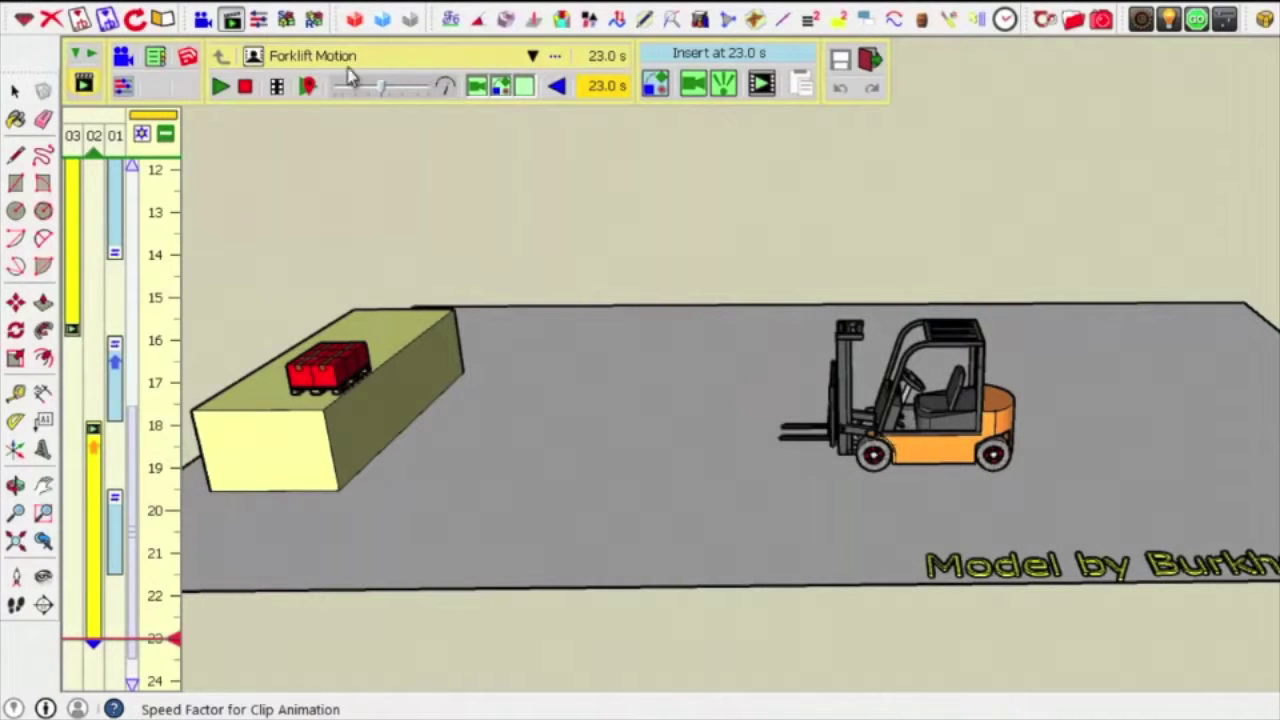
# Stop the running forklift animation and replay it from 0 s to watch the pallet being pushed
pyautogui.click(230, 46)
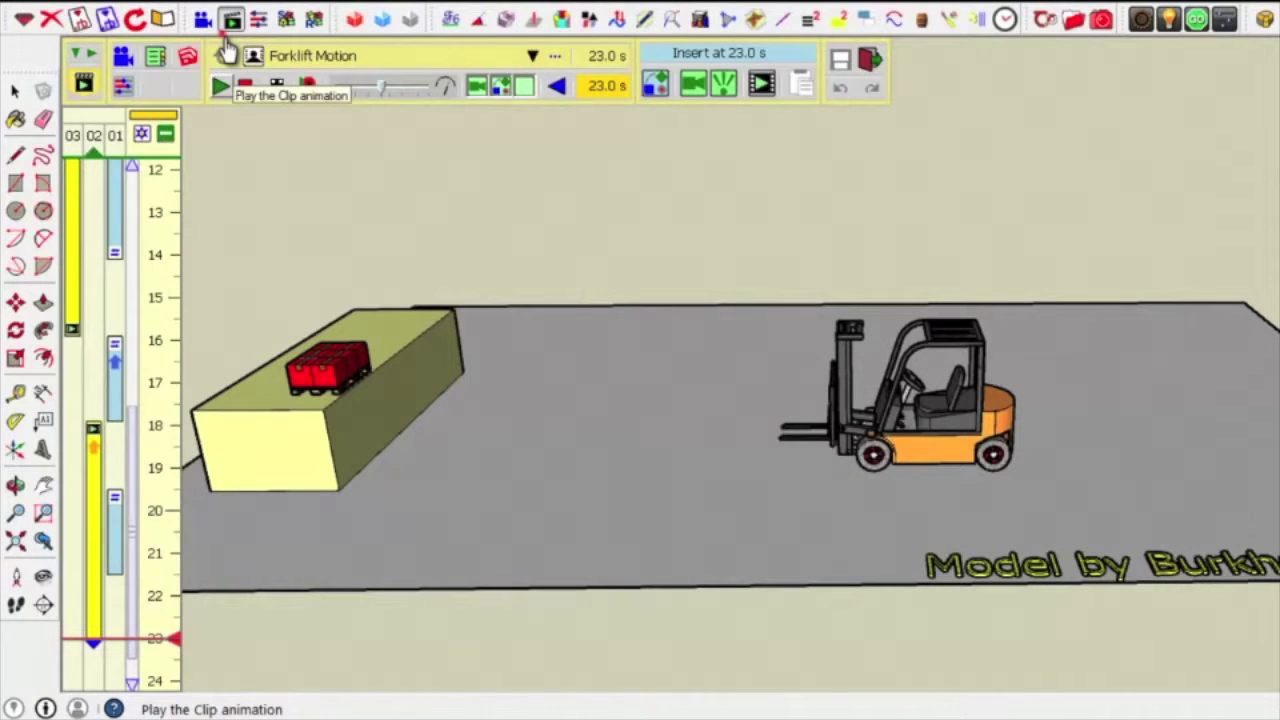
pyautogui.click(225, 38)
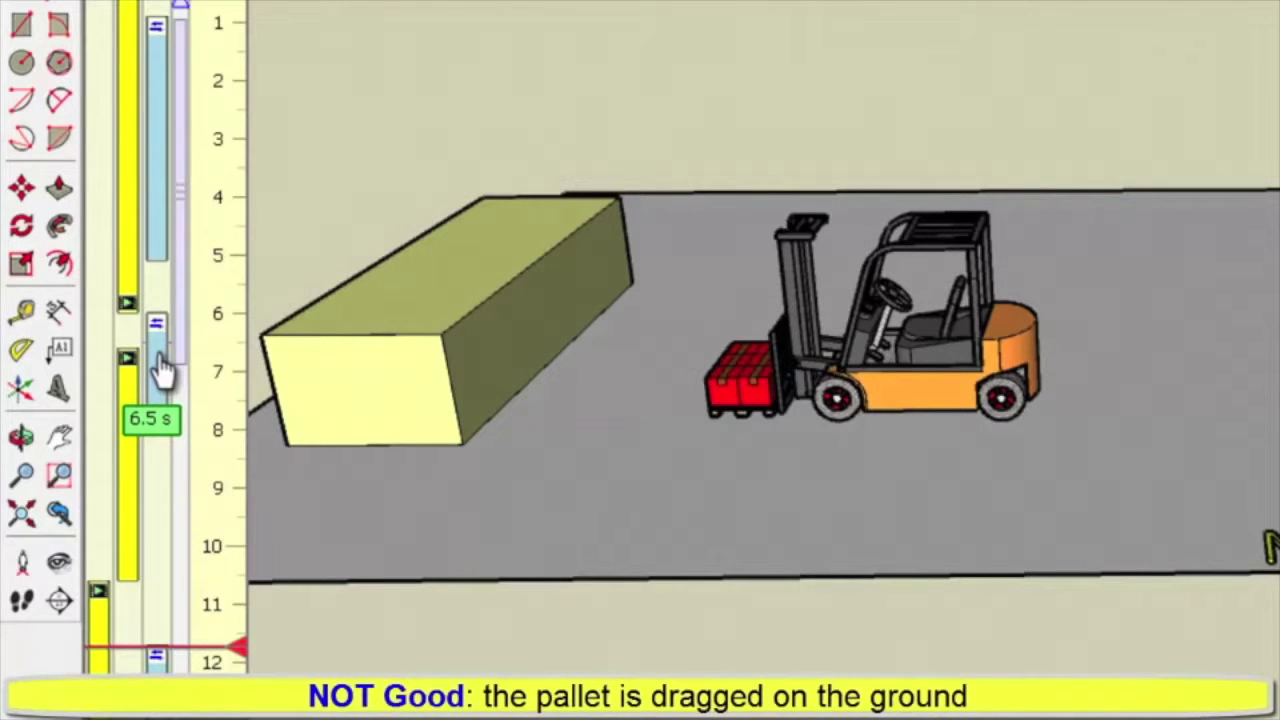
# Drag the 'Fork down 2' start later toward 10.7 s and scroll the timeline to the 10–12 s range
pyautogui.moveTo(160, 368); pyautogui.dragTo(200, 372)
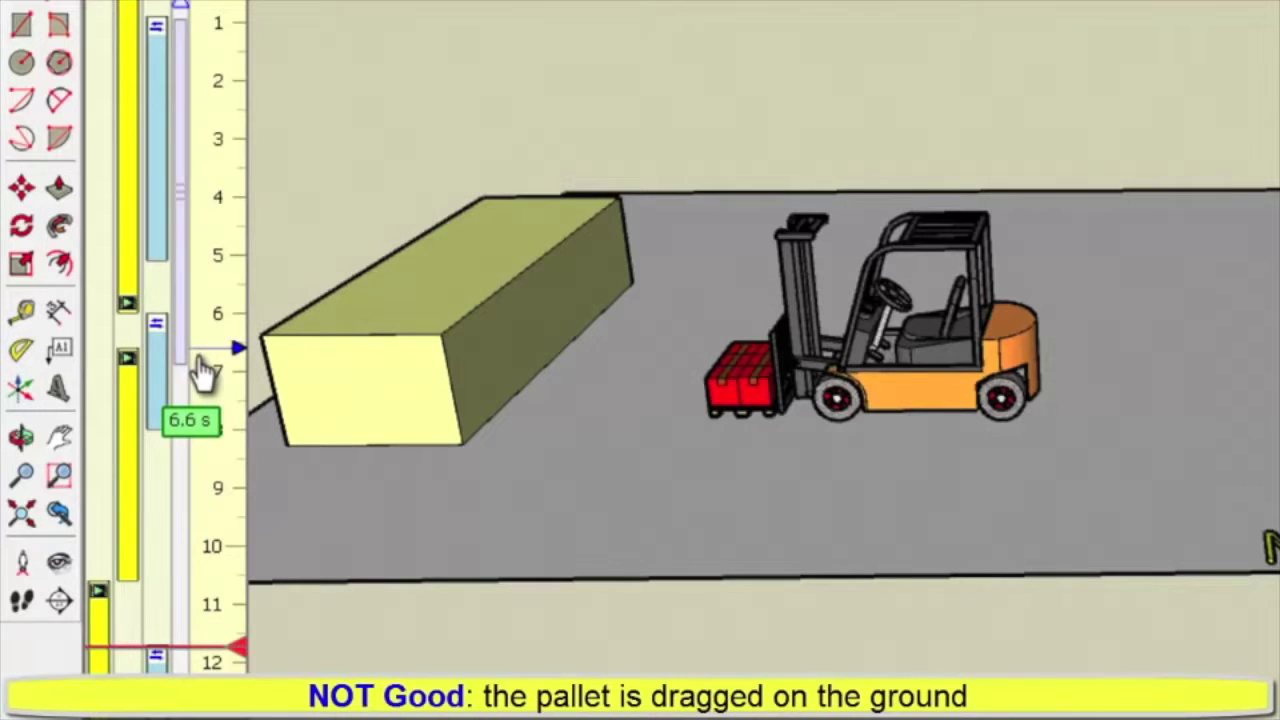
pyautogui.moveTo(200, 372); pyautogui.dragTo(234, 372)
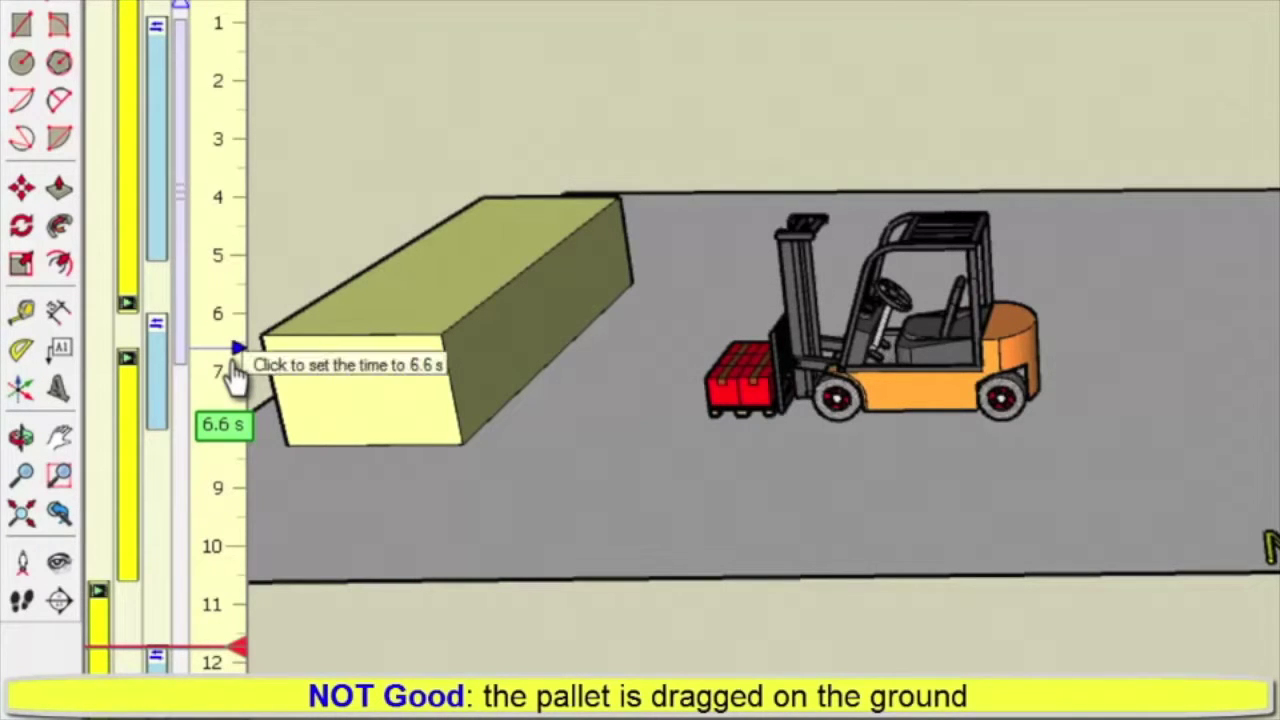
pyautogui.scroll(-1, 234, 372)
pyautogui.scroll(-1, 234, 372)
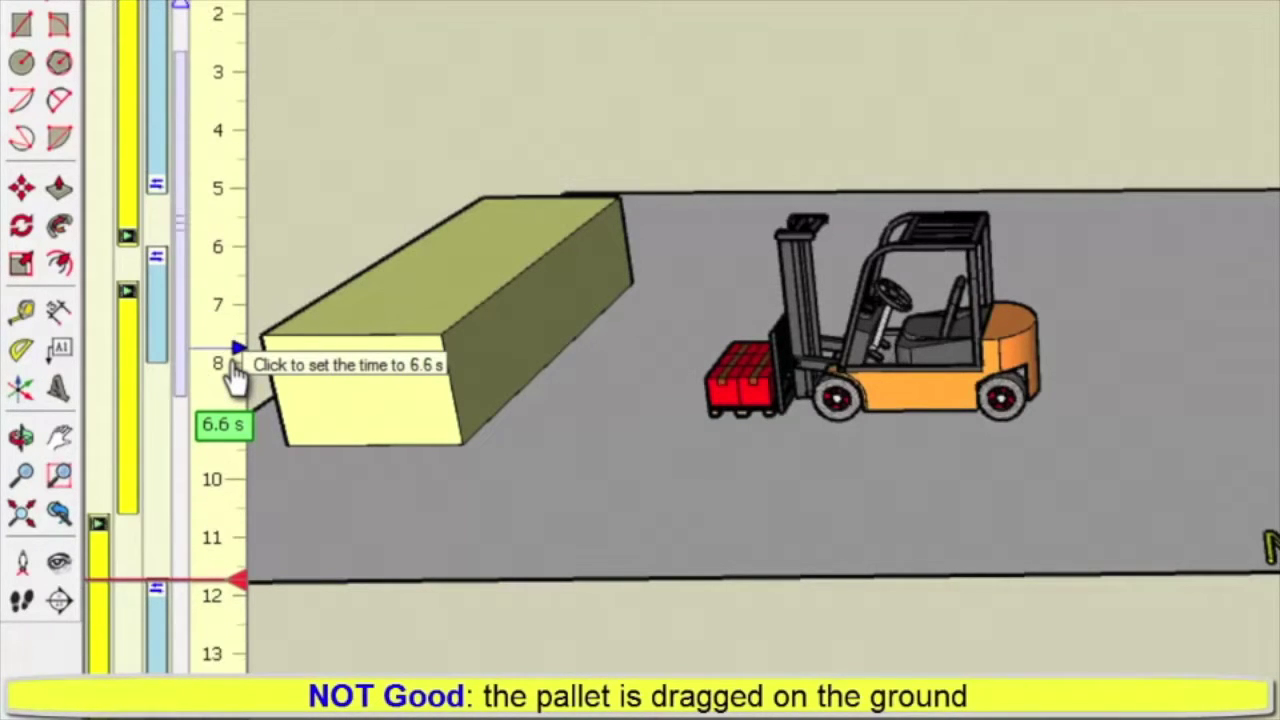
pyautogui.scroll(-1, 234, 372)
pyautogui.scroll(-1, 234, 372)
pyautogui.scroll(-1, 234, 372)
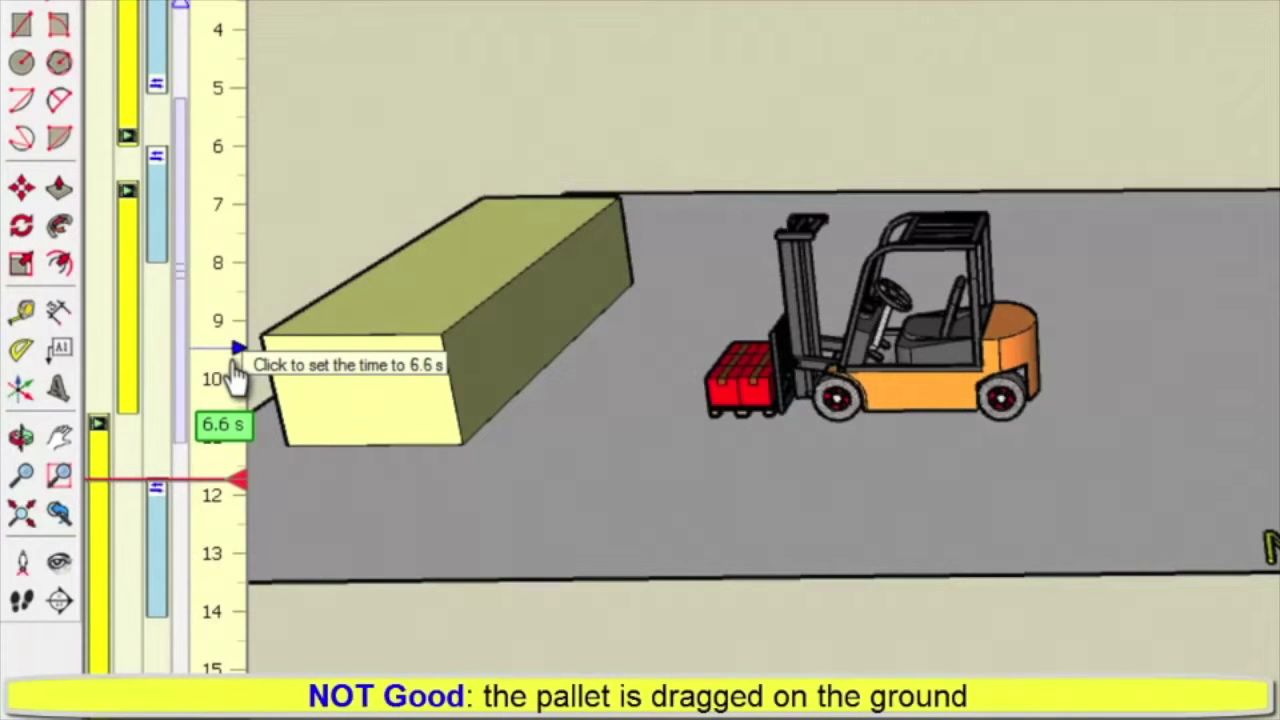
pyautogui.scroll(-1, 234, 372)
pyautogui.scroll(-1, 234, 372)
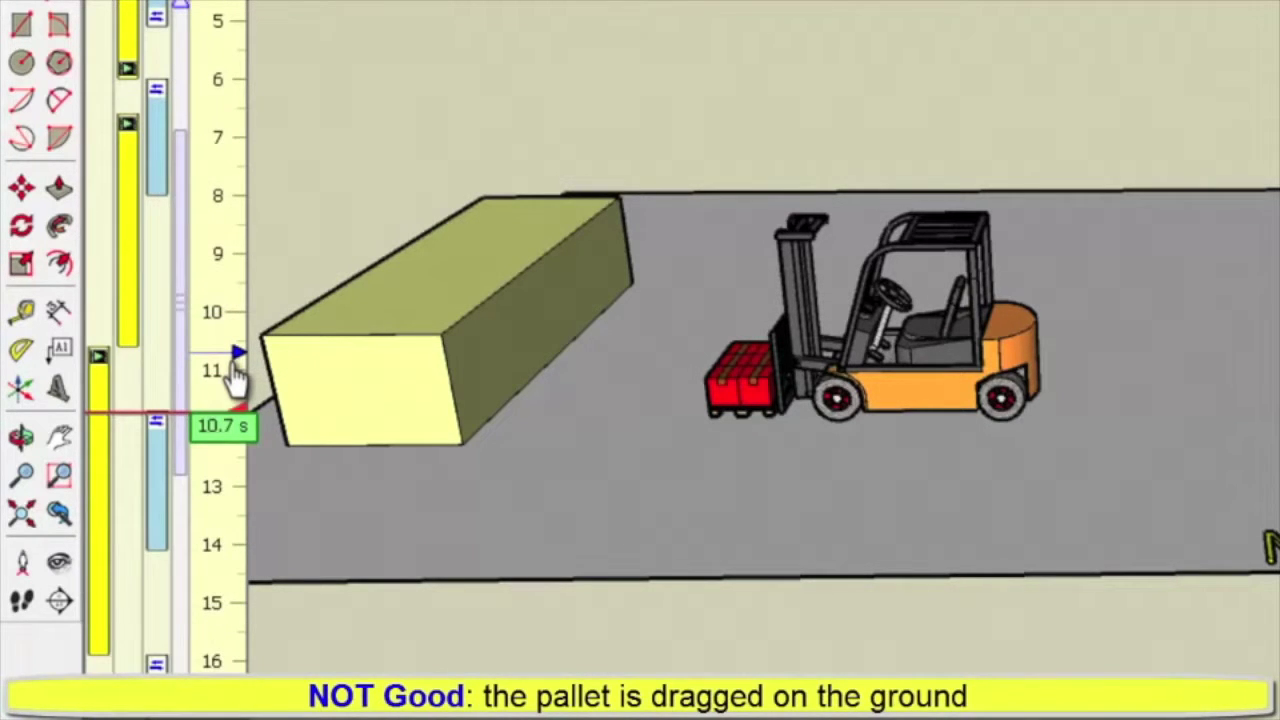
# Move the Palette up clip to start at 10.6 s, then begin pushing the drive-away clip later
pyautogui.click(151, 484)
pyautogui.moveTo(151, 484); pyautogui.dragTo(155, 412)
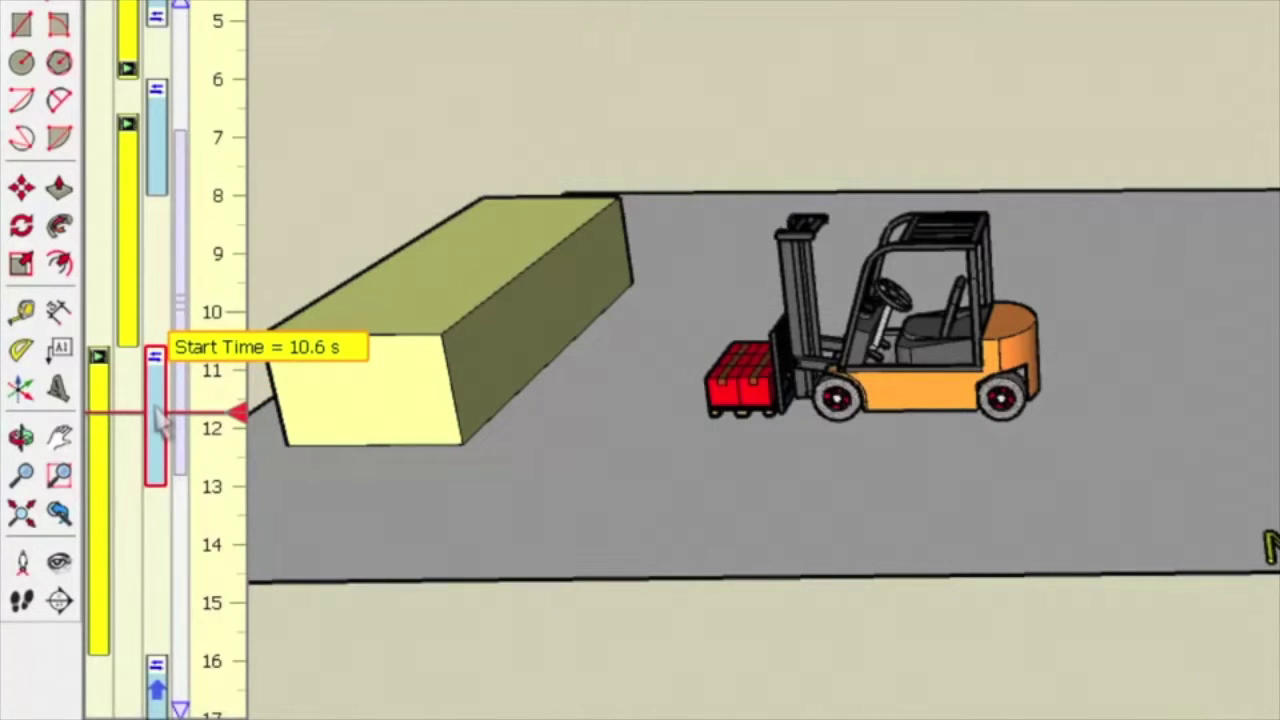
pyautogui.click(160, 420)
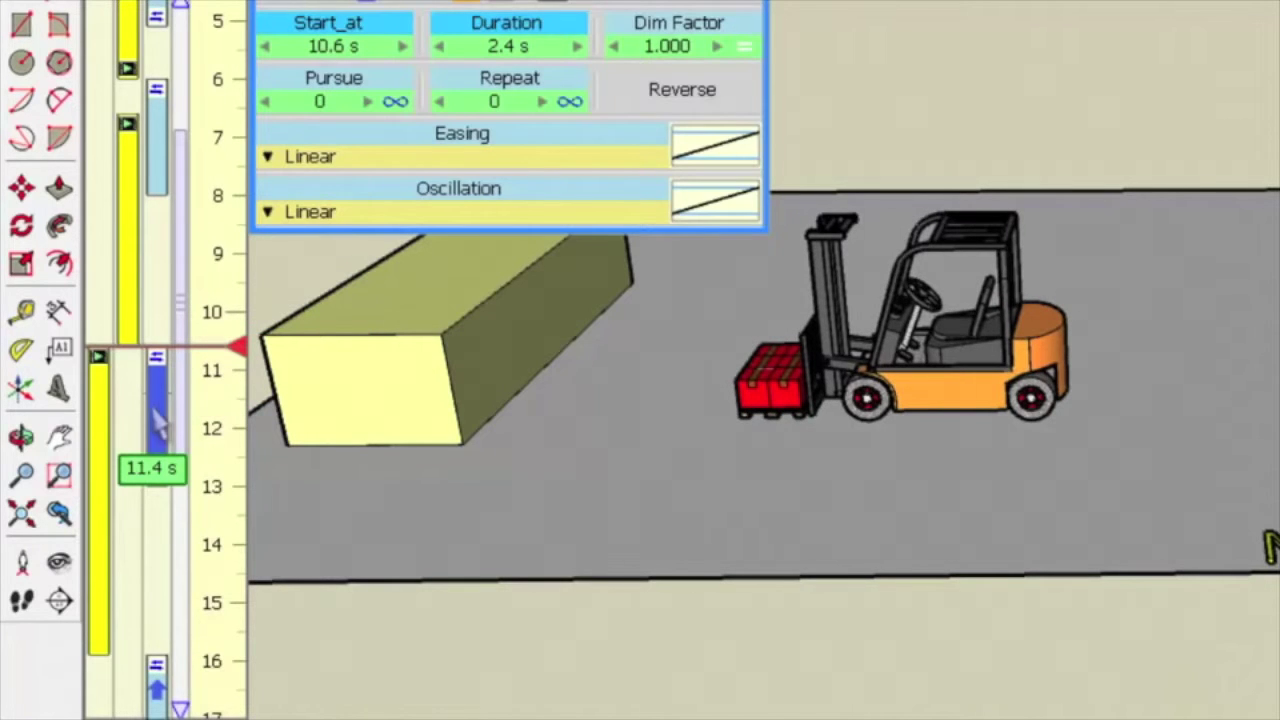
pyautogui.moveTo(160, 420); pyautogui.dragTo(102, 460)
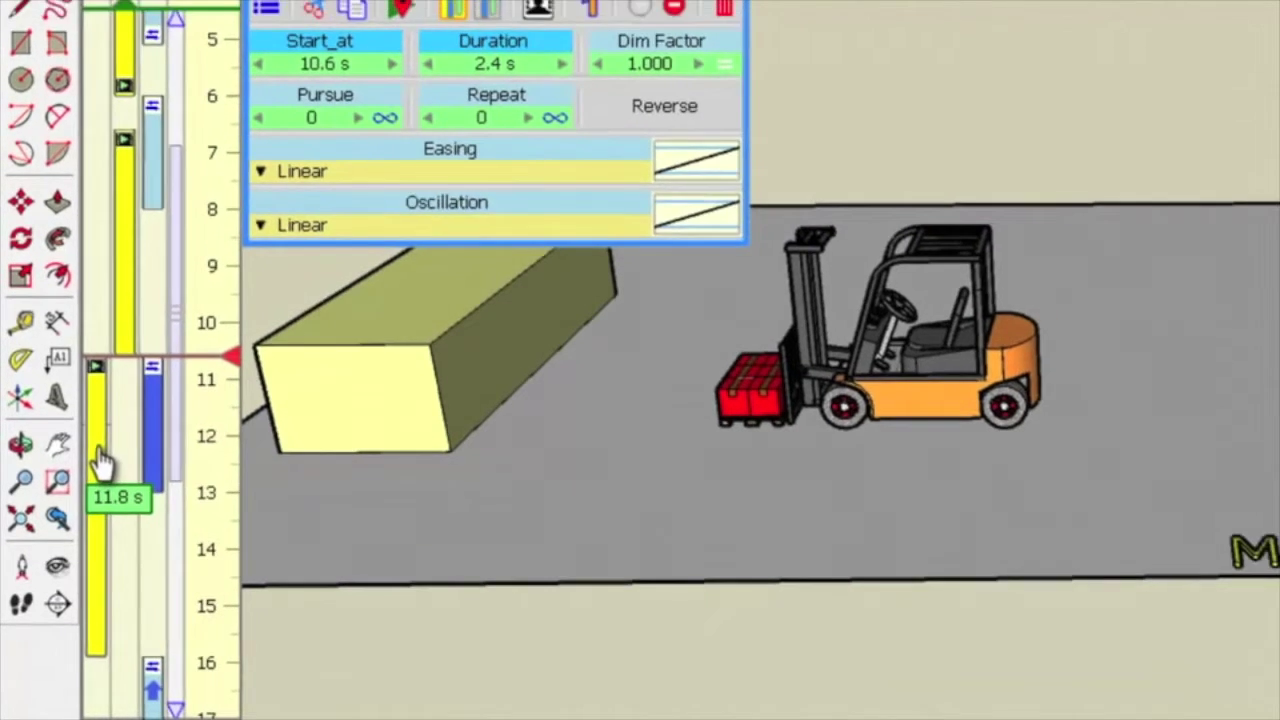
pyautogui.moveTo(100, 462); pyautogui.dragTo(79, 566)
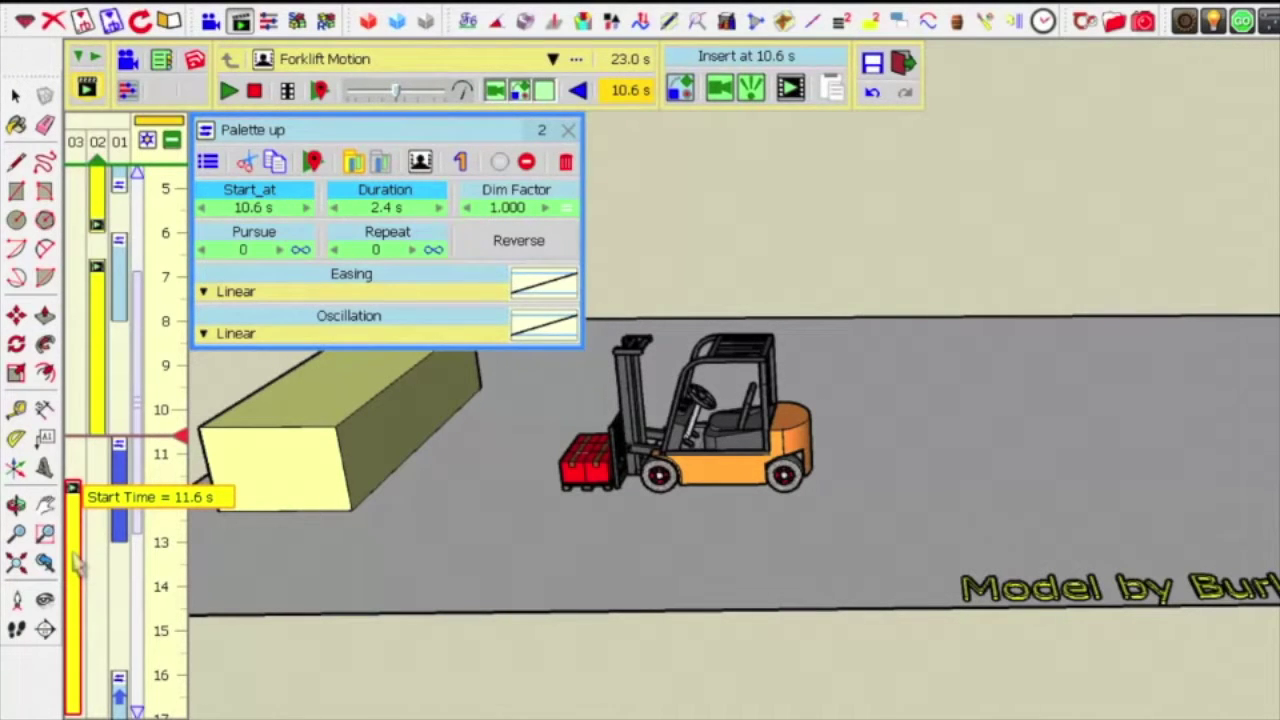
# Start Forklift Translation with Pallet at 11.6 s, scrub back to 9.6 s, and stretch Palette up to 4.1 s
pyautogui.moveTo(79, 566); pyautogui.dragTo(78, 566)
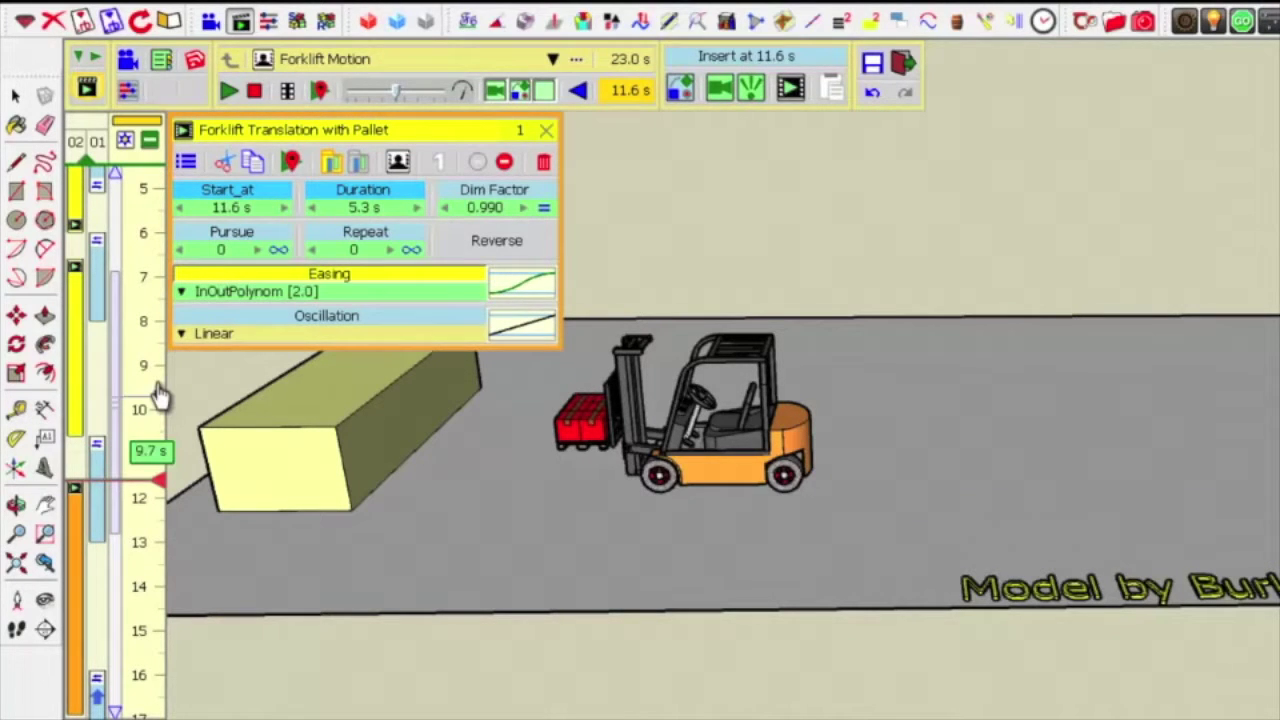
pyautogui.moveTo(155, 385); pyautogui.dragTo(137, 672)
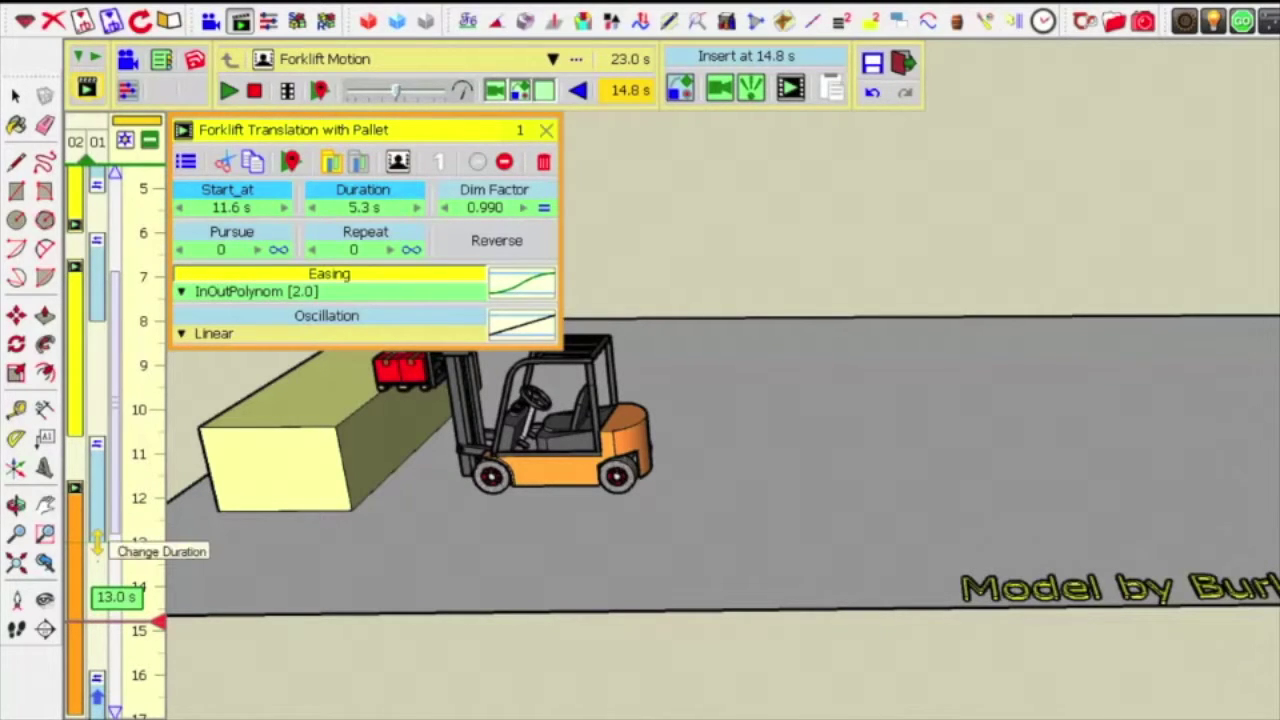
pyautogui.moveTo(97, 543); pyautogui.dragTo(97, 614)
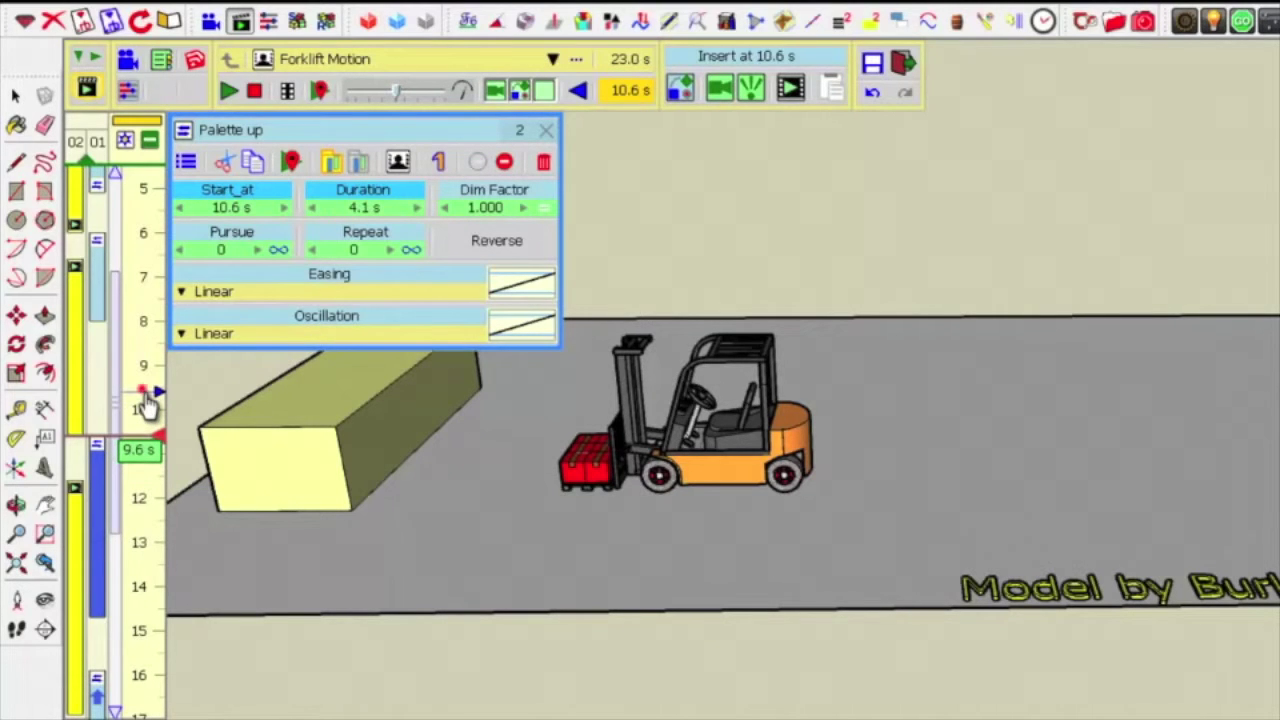
# Scrub from 9.6 s through 10–14 s to check the lift, then play on from there
pyautogui.click(146, 402)
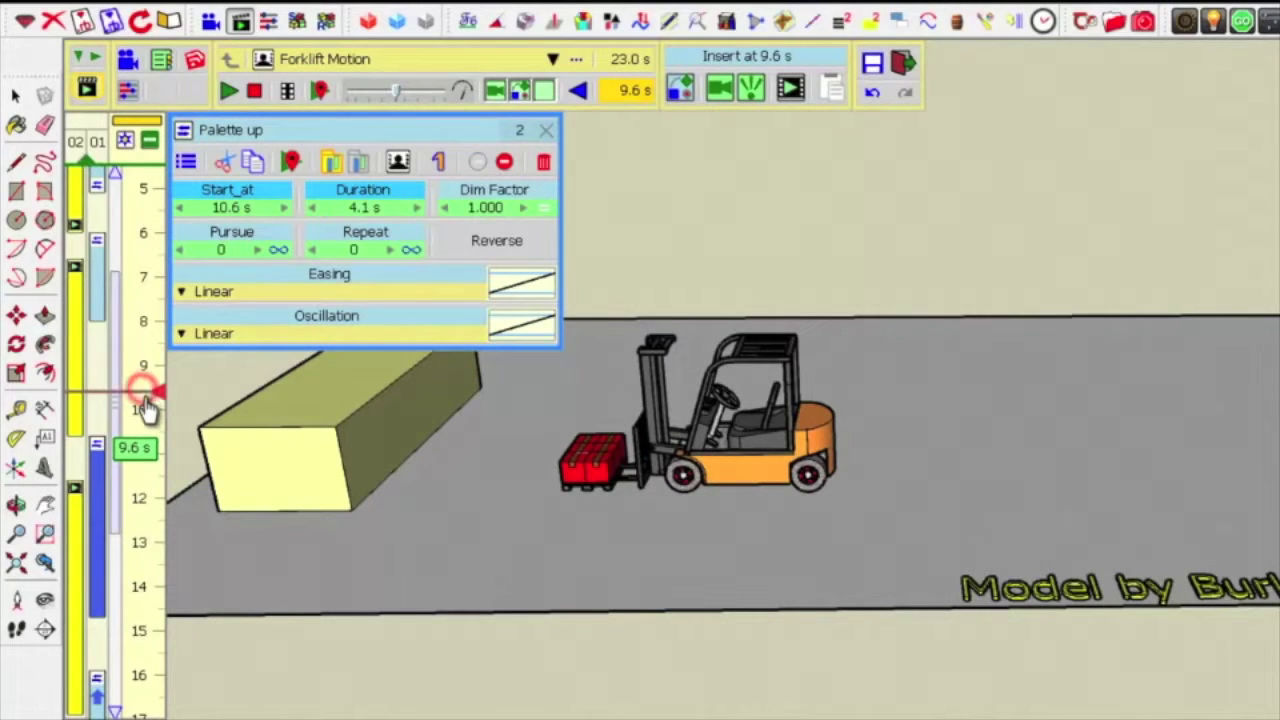
pyautogui.moveTo(146, 408); pyautogui.dragTo(146, 509)
pyautogui.moveTo(143, 512); pyautogui.dragTo(142, 606)
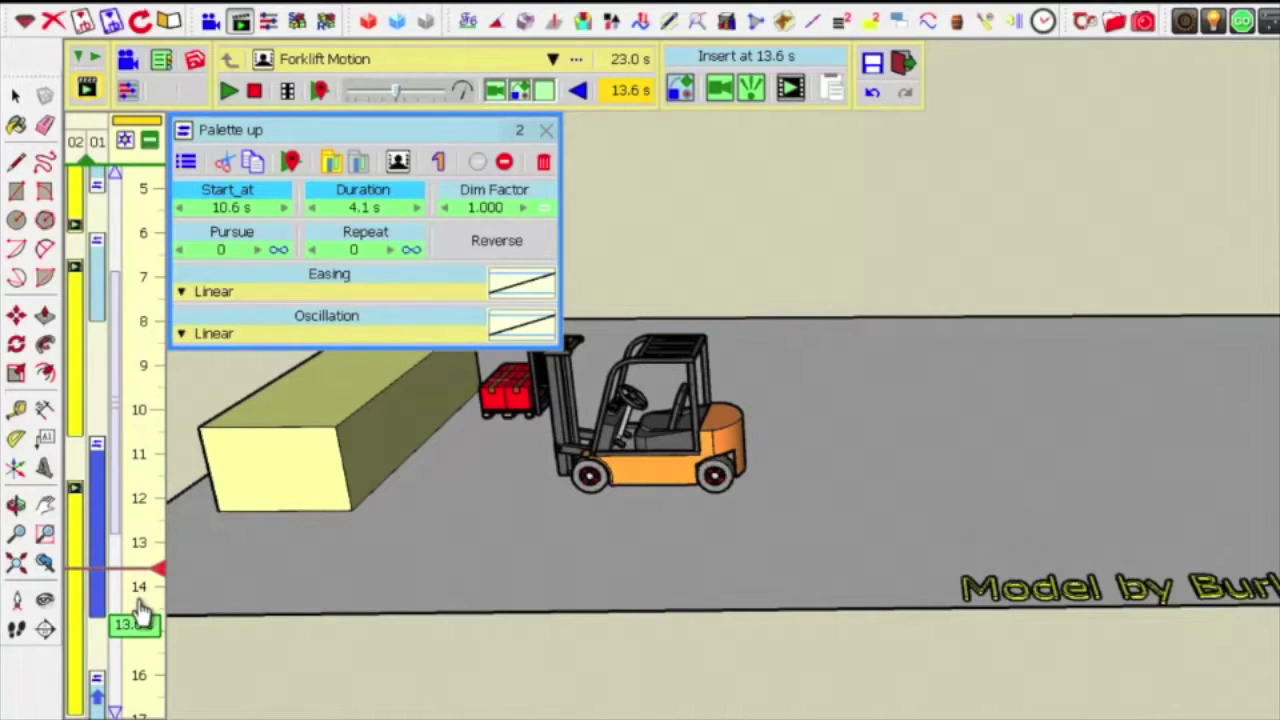
pyautogui.moveTo(141, 610); pyautogui.dragTo(141, 628)
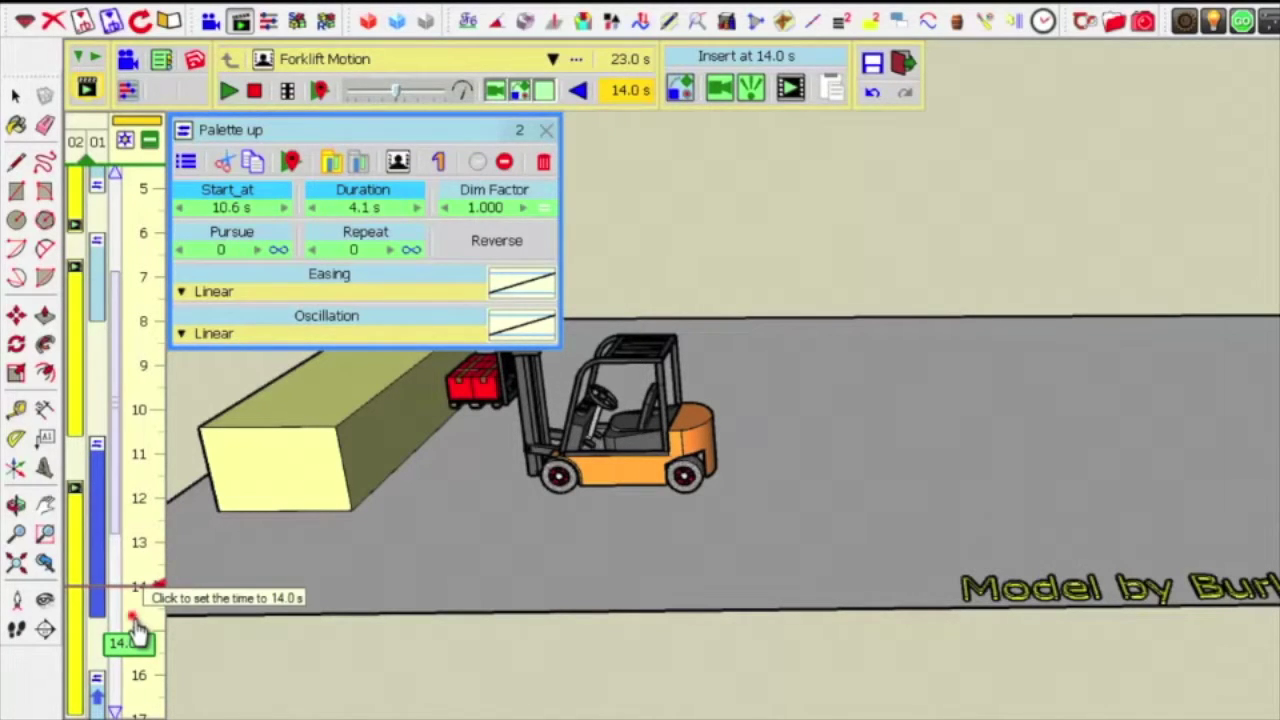
pyautogui.press('space')
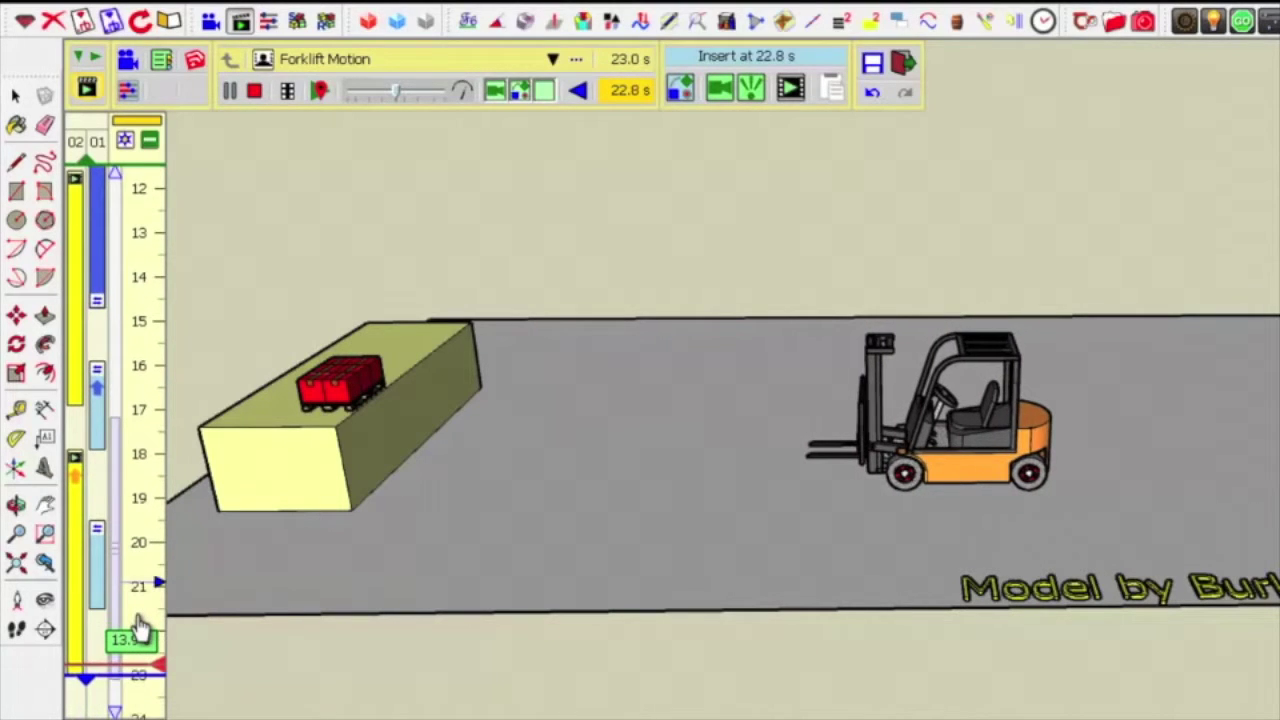
# Stop playback showing the Palette up clip's settings, then replay the whole animation from 0 s
pyautogui.click(140, 626)
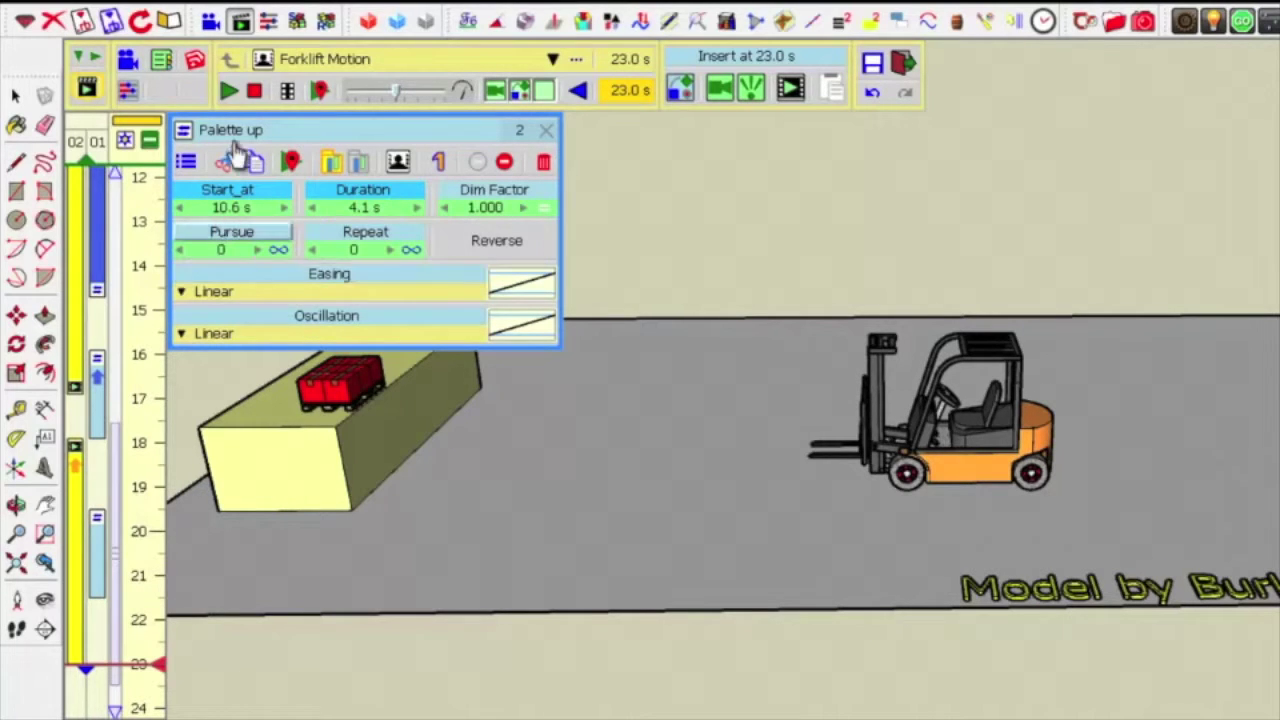
pyautogui.click(232, 28)
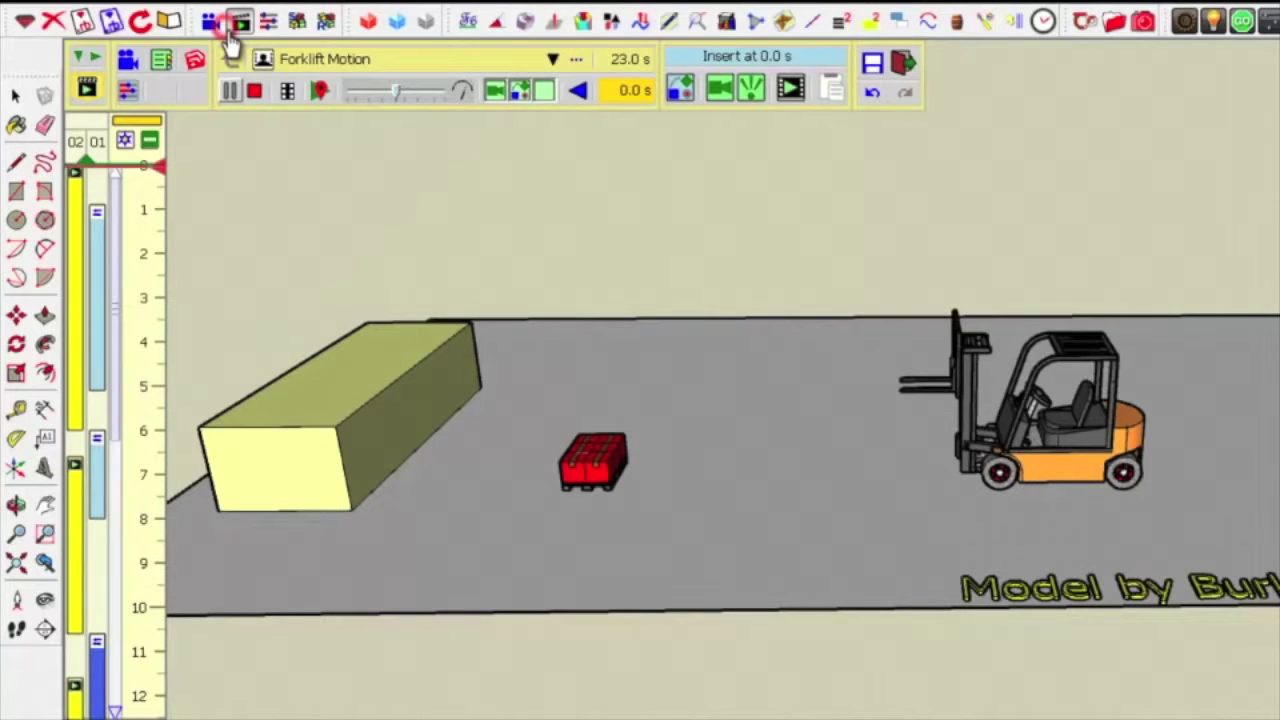